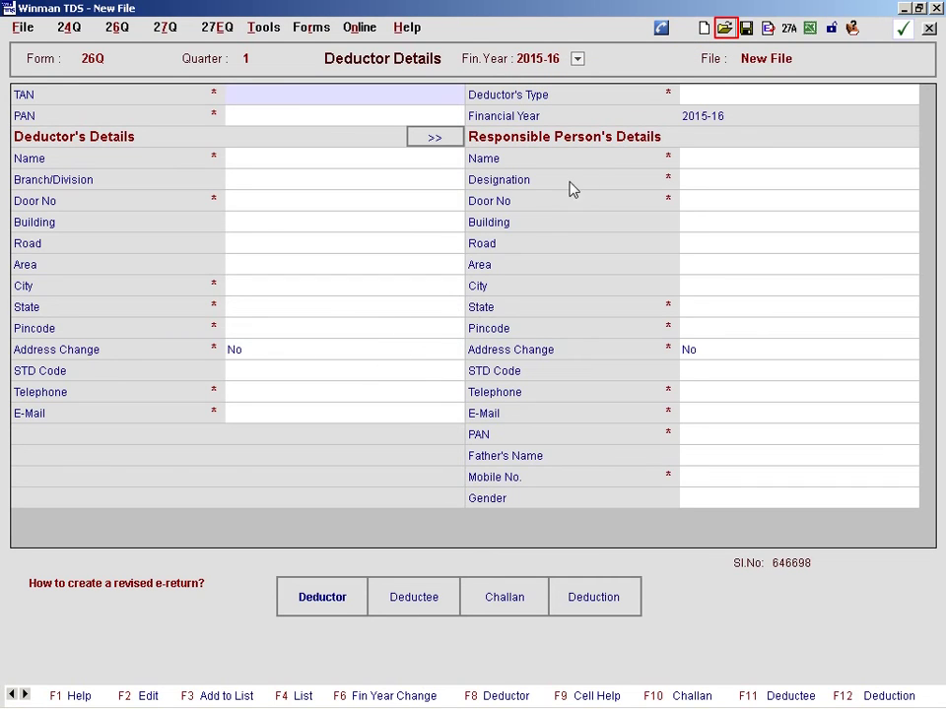
Open the deductor's saved 2015-16 TDS data file from the File List.
{"action": "left_click", "coordinate": [726, 30]}
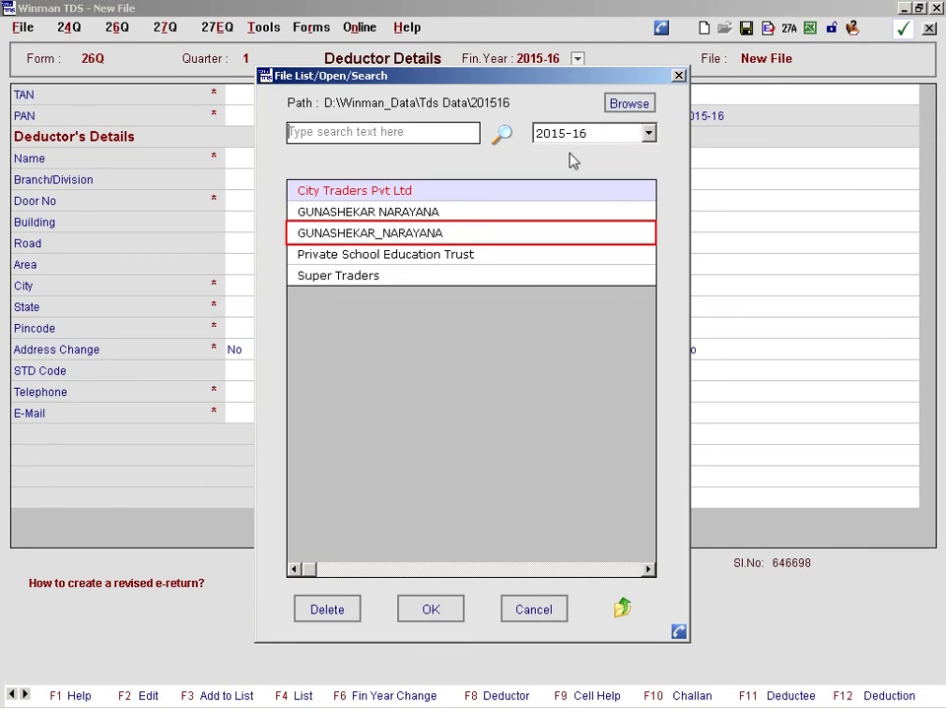
{"action": "left_click", "coordinate": [469, 238]}
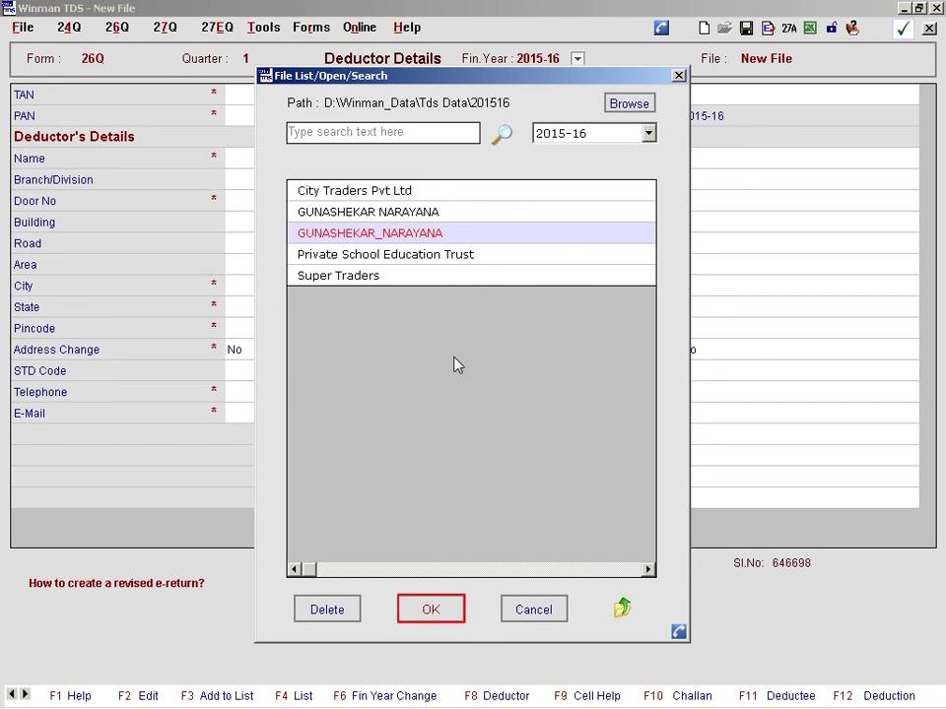
{"action": "left_click", "coordinate": [431, 611]}
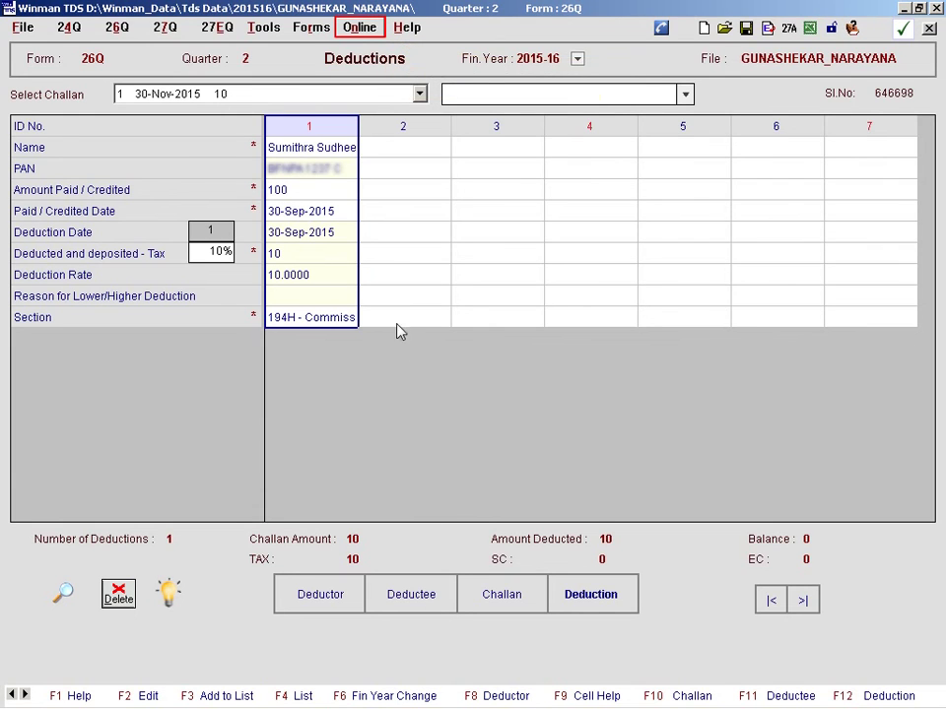
Start a Form 16A request to TRACES for the Q2 26Q return, pasting the original return's PRN.
{"action": "left_click", "coordinate": [361, 28]}
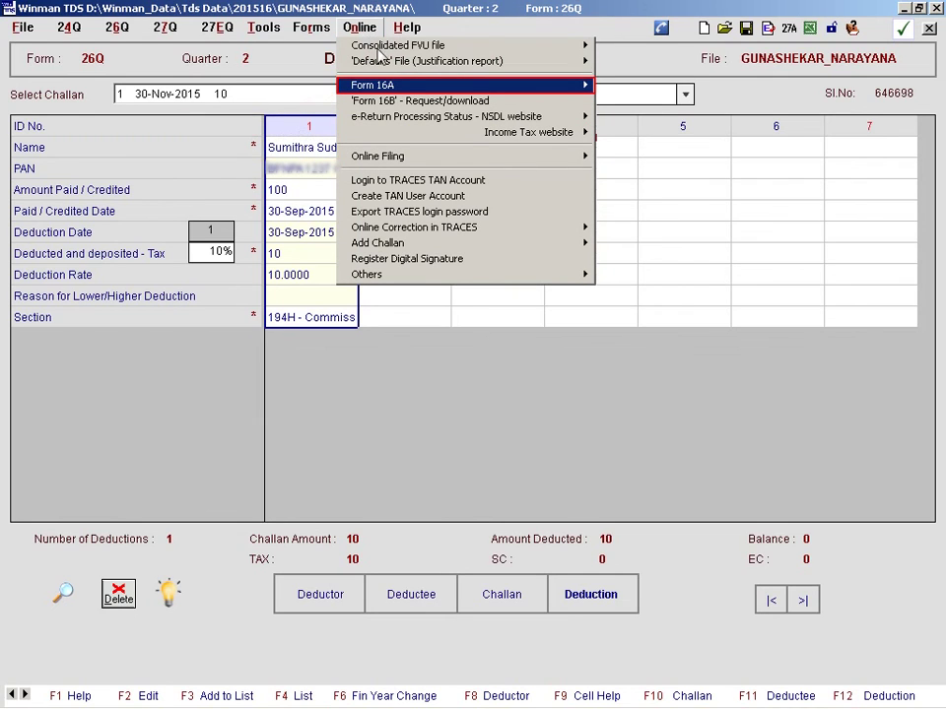
{"action": "left_click", "coordinate": [403, 87]}
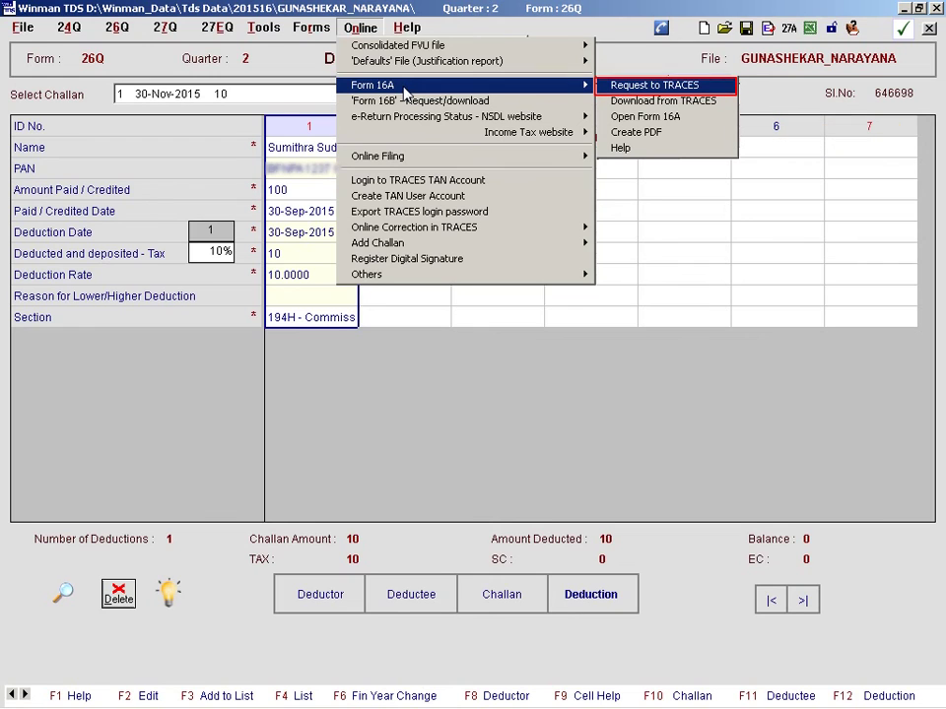
{"action": "left_click", "coordinate": [637, 86]}
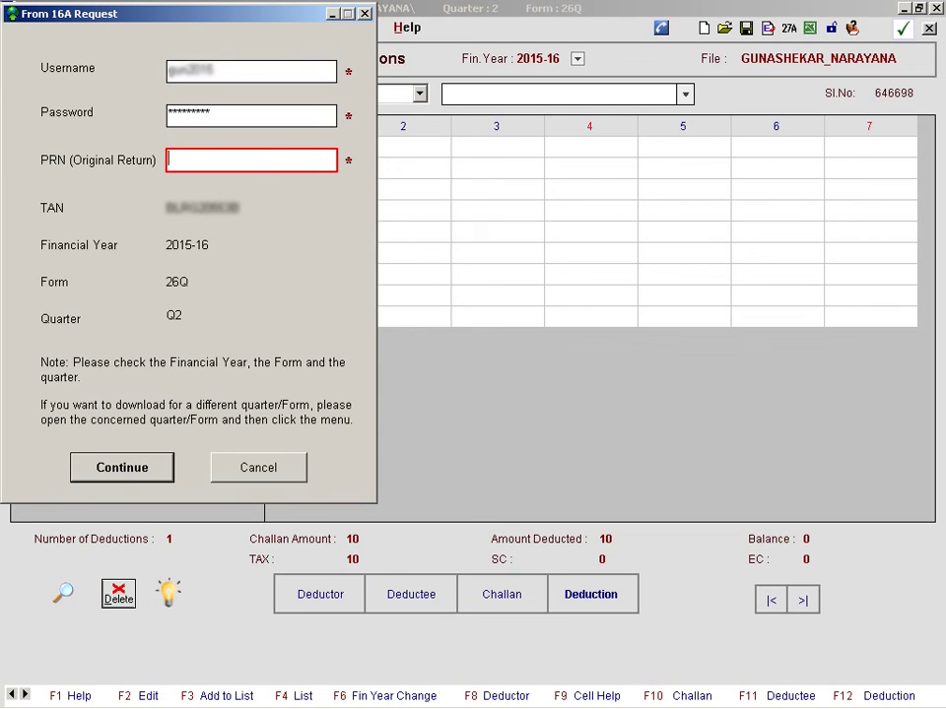
{"action": "key", "text": "ctrl+v"}
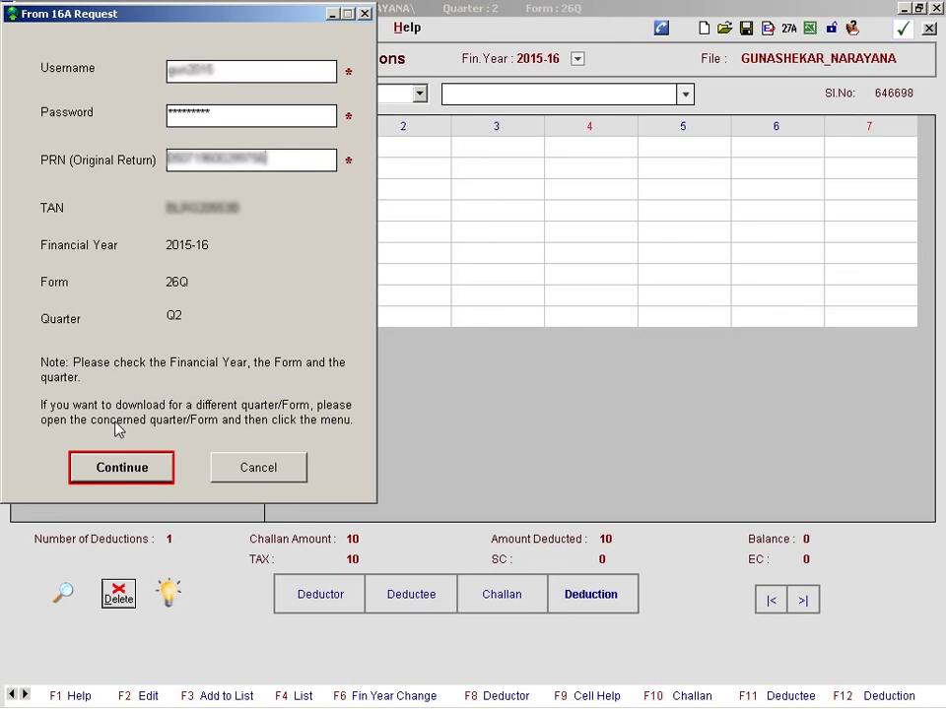
{"action": "left_click", "coordinate": [123, 469]}
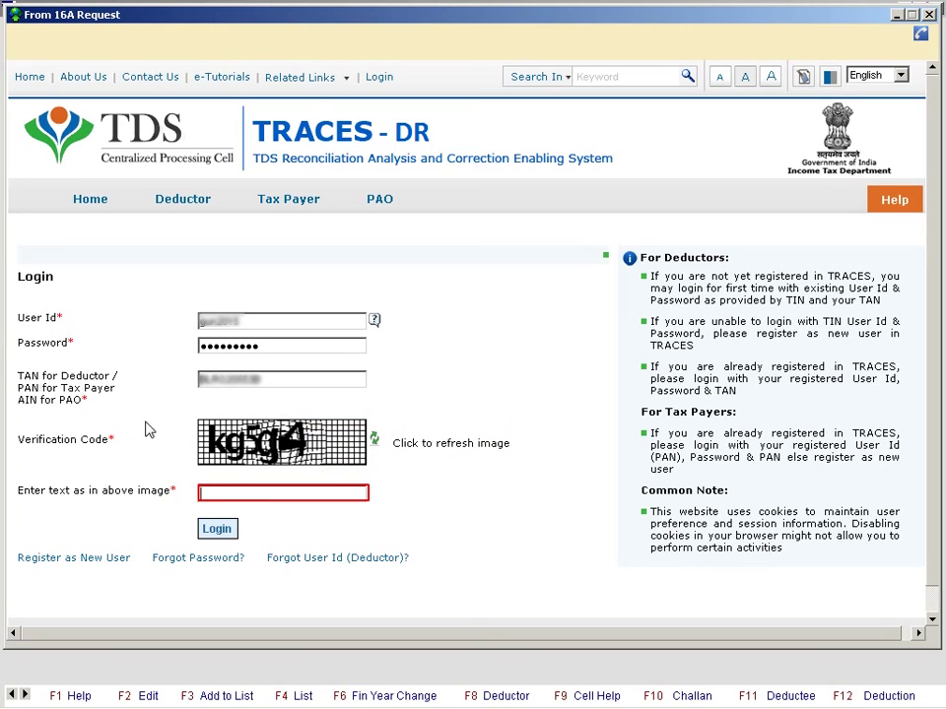
Enter the image verification code and log in to the TRACES deductor account.
{"action": "left_click", "coordinate": [226, 492]}
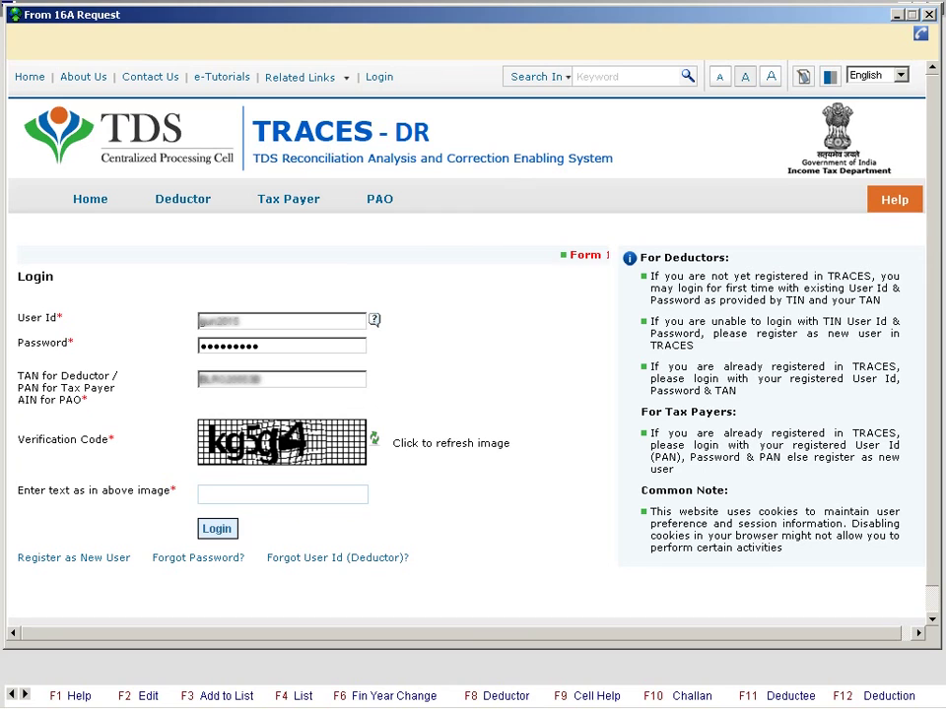
{"action": "type", "text": "kg5g4"}
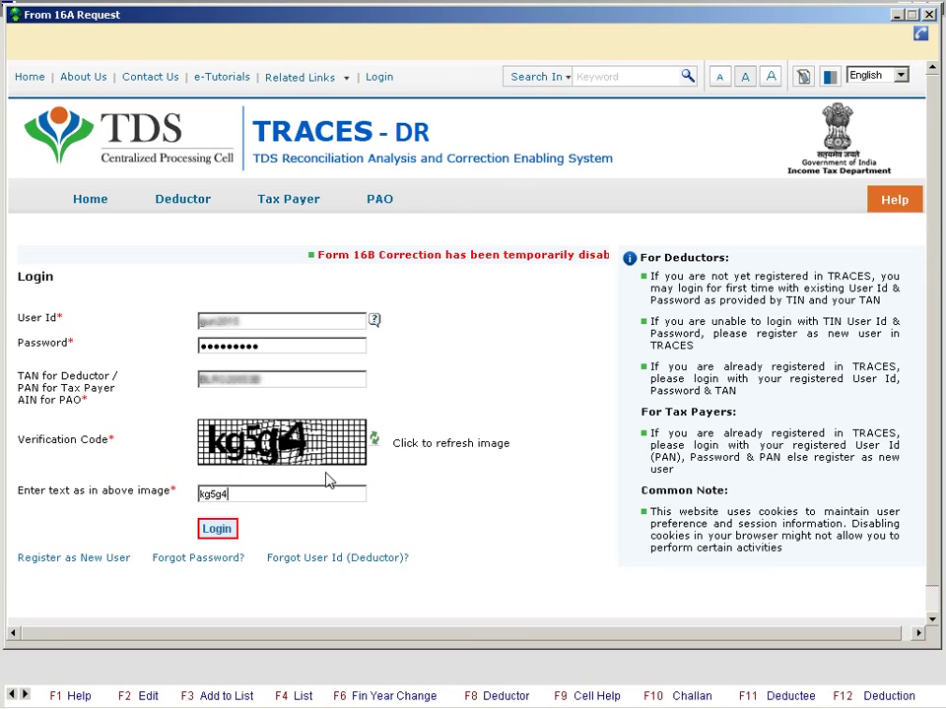
{"action": "left_click", "coordinate": [216, 530]}
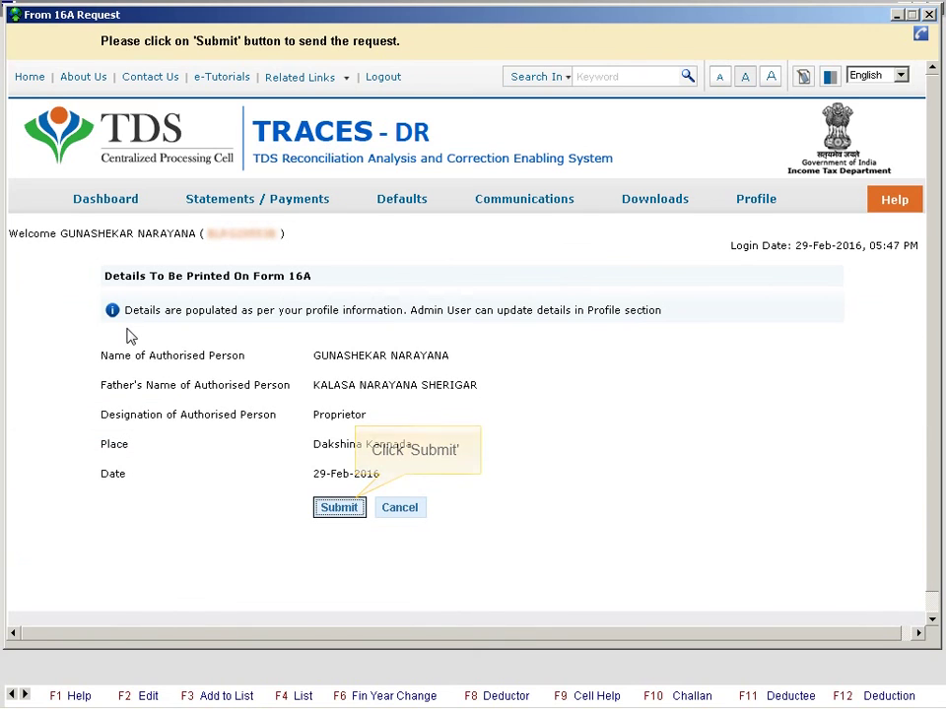
Submit the authorised person and challan/PAN details, confirming the challan has fewer than three PANs.
{"action": "left_click", "coordinate": [336, 507]}
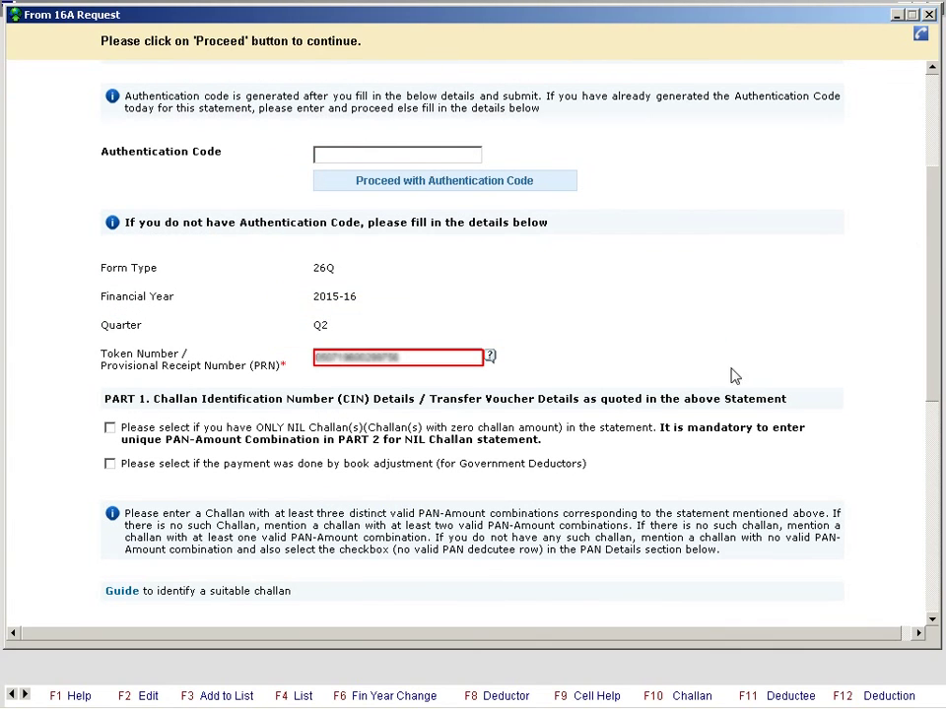
{"action": "left_click", "coordinate": [933, 418]}
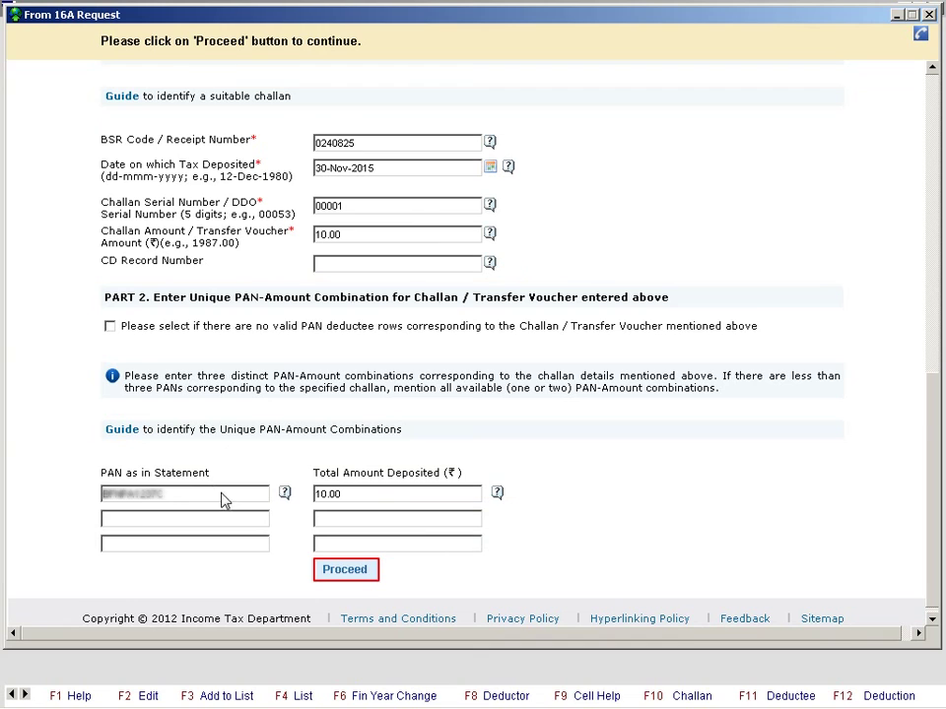
{"action": "left_click", "coordinate": [333, 570]}
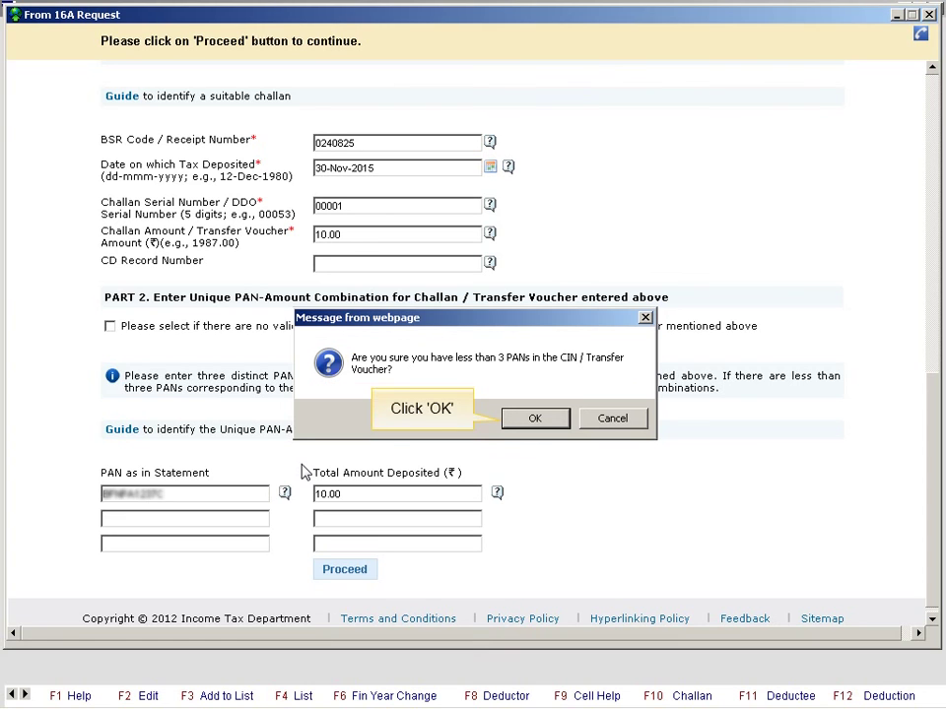
{"action": "left_click", "coordinate": [514, 416]}
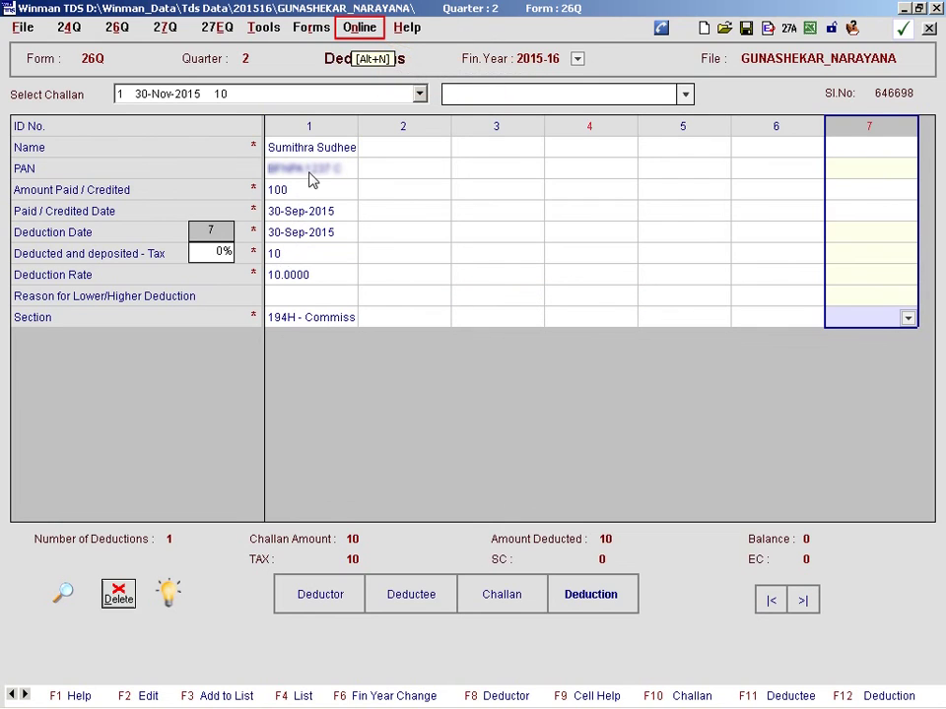
Start the Form 16A download for 2015-16 Q2 with the pre-filled credentials and request number.
{"action": "left_click", "coordinate": [362, 30]}
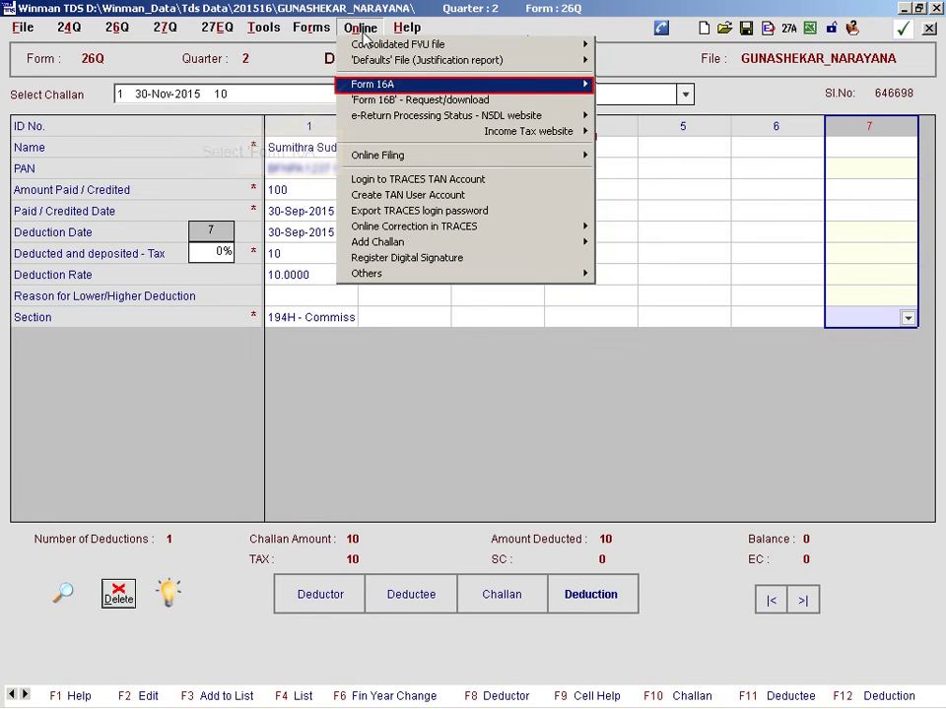
{"action": "left_click", "coordinate": [396, 86]}
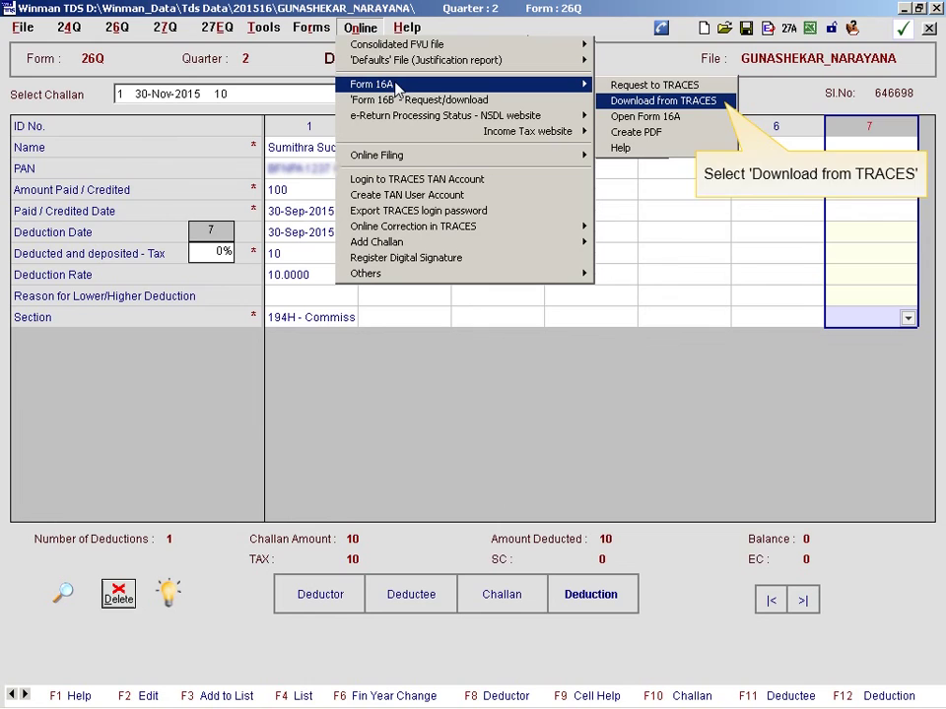
{"action": "left_click", "coordinate": [634, 104]}
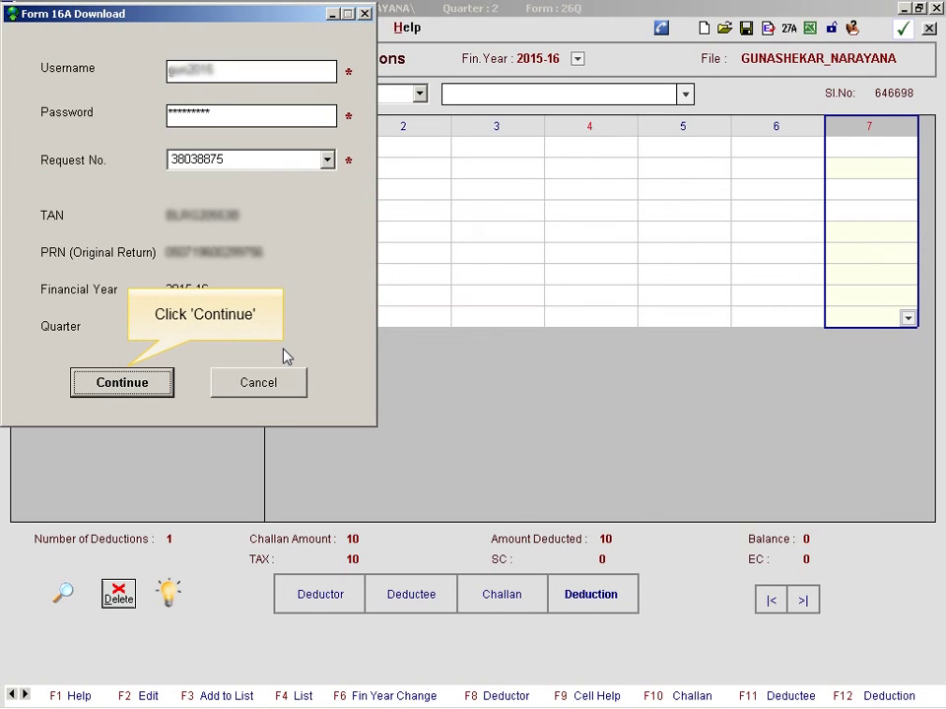
{"action": "left_click", "coordinate": [124, 384]}
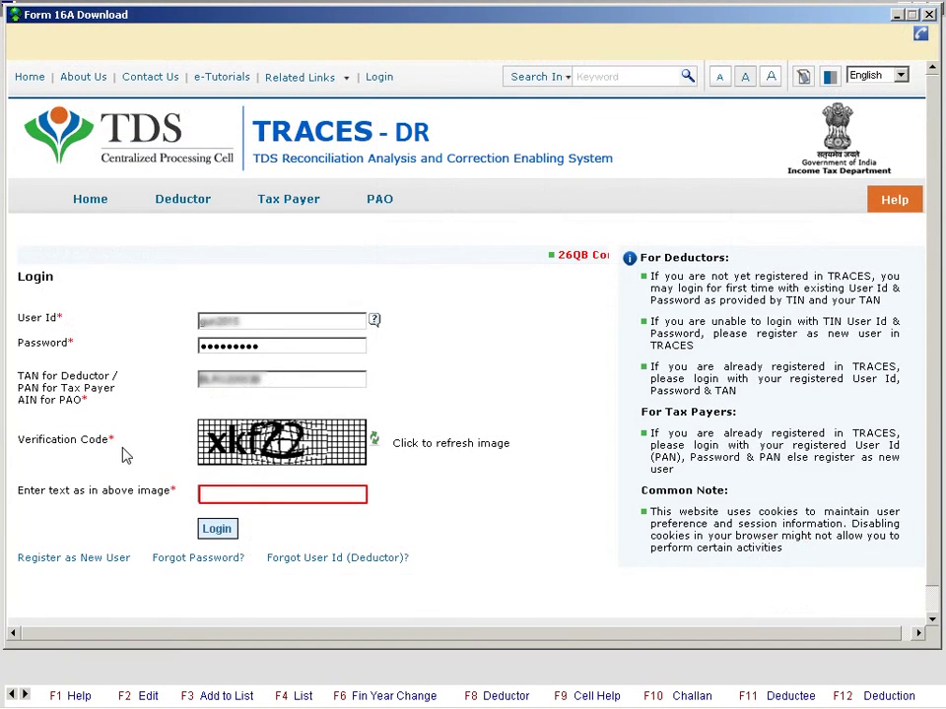
Enter the image verification code and log in to the TRACES account.
{"action": "left_click", "coordinate": [225, 497]}
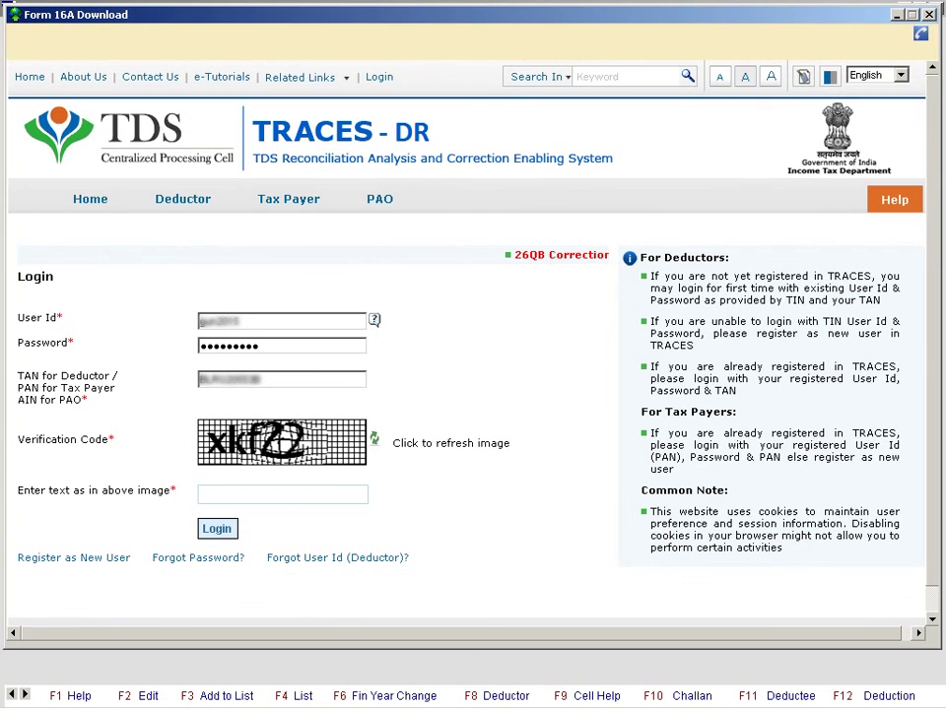
{"action": "type", "text": "xkf22"}
{"action": "key", "text": "Tab"}
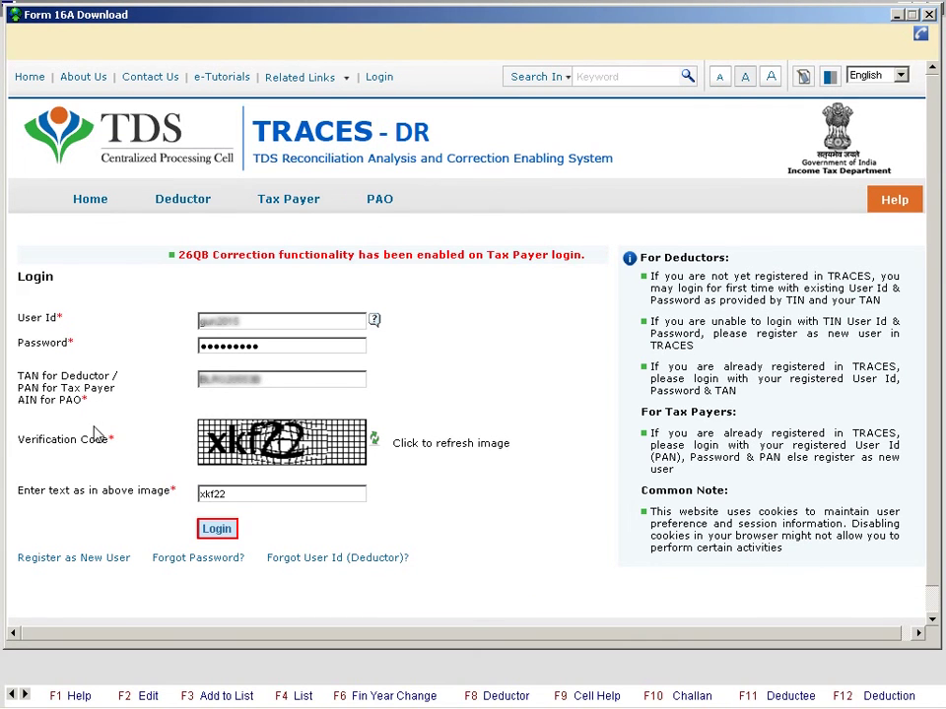
{"action": "left_click", "coordinate": [215, 531]}
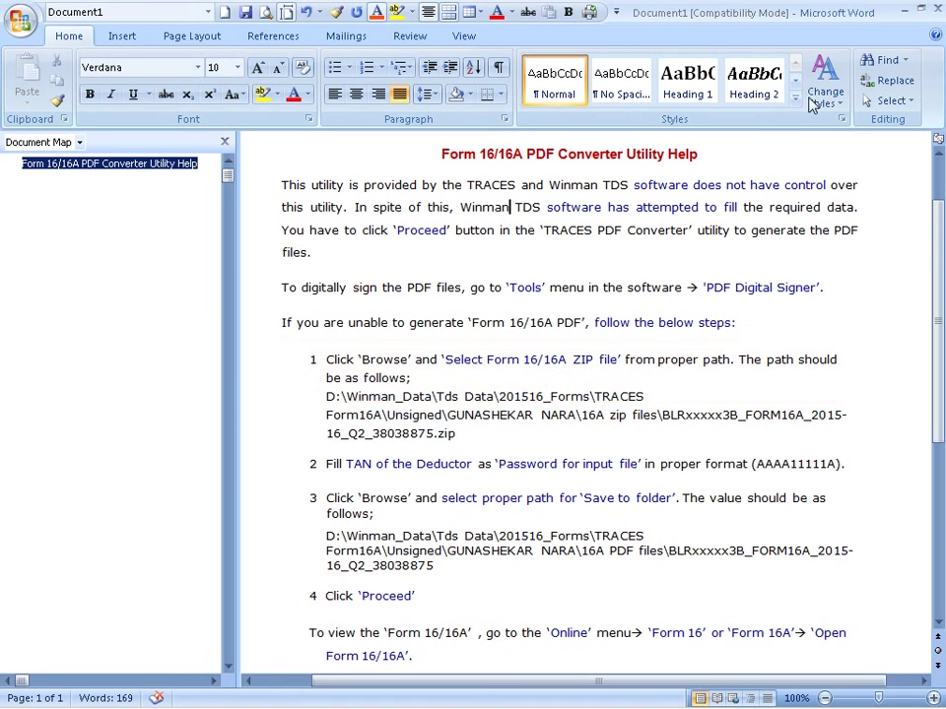
Close the PDF converter help document in Word.
{"action": "left_click", "coordinate": [934, 11]}
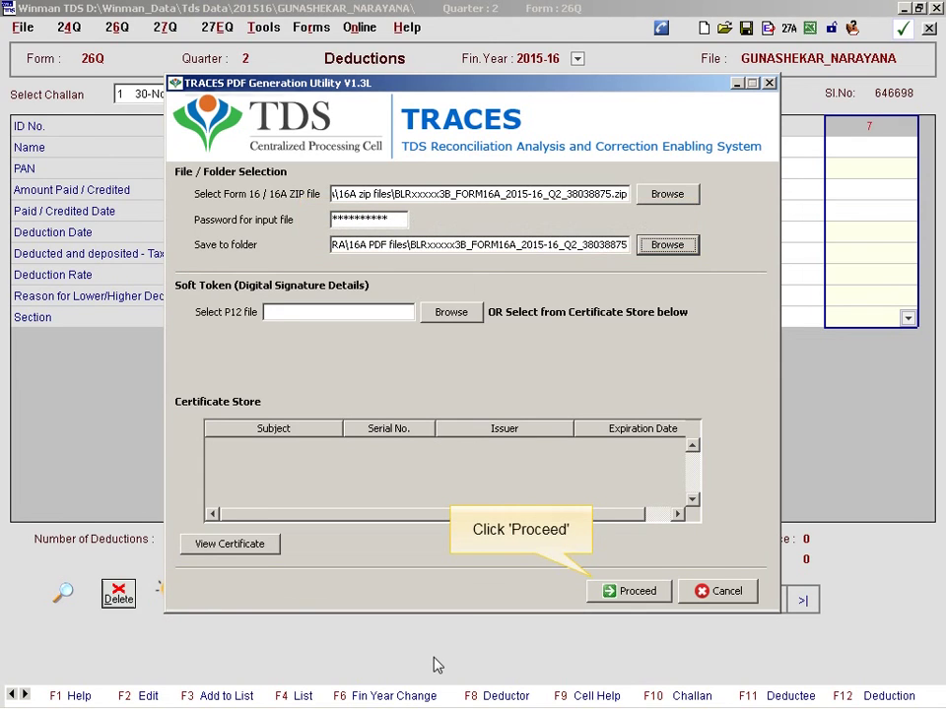
Generate the Form 16A PDF without a digital signature, acknowledge completion, and close the utility.
{"action": "left_click", "coordinate": [608, 591]}
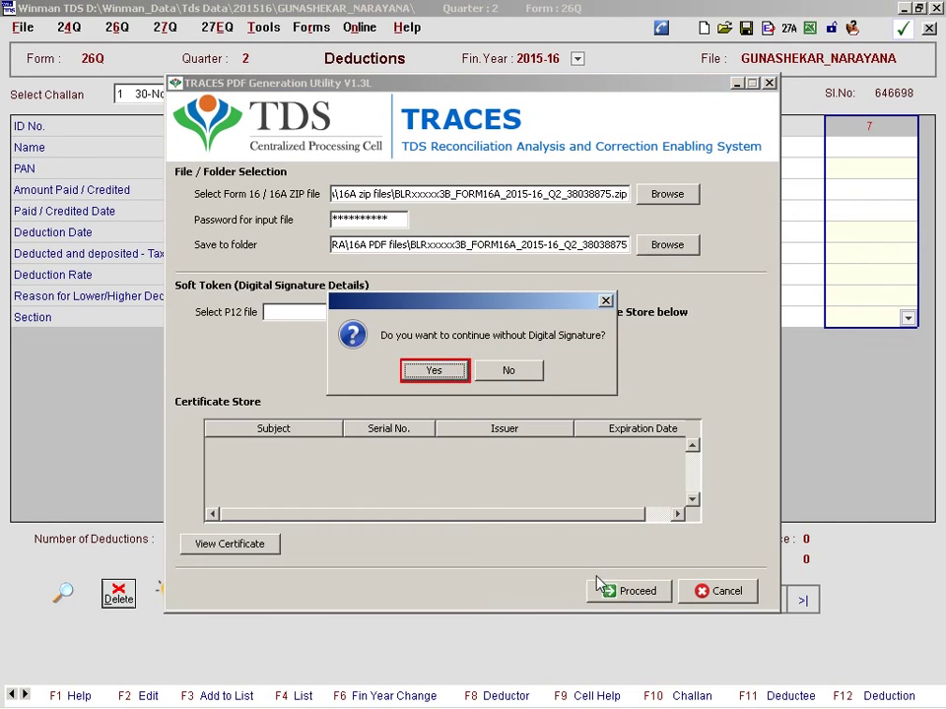
{"action": "left_click", "coordinate": [461, 374]}
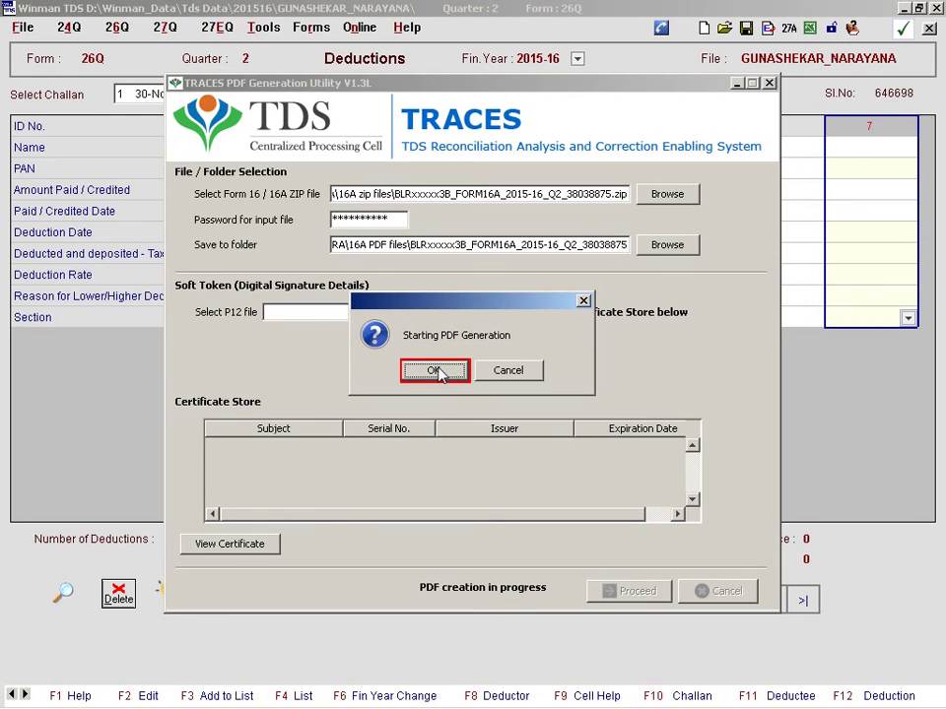
{"action": "left_click", "coordinate": [434, 372]}
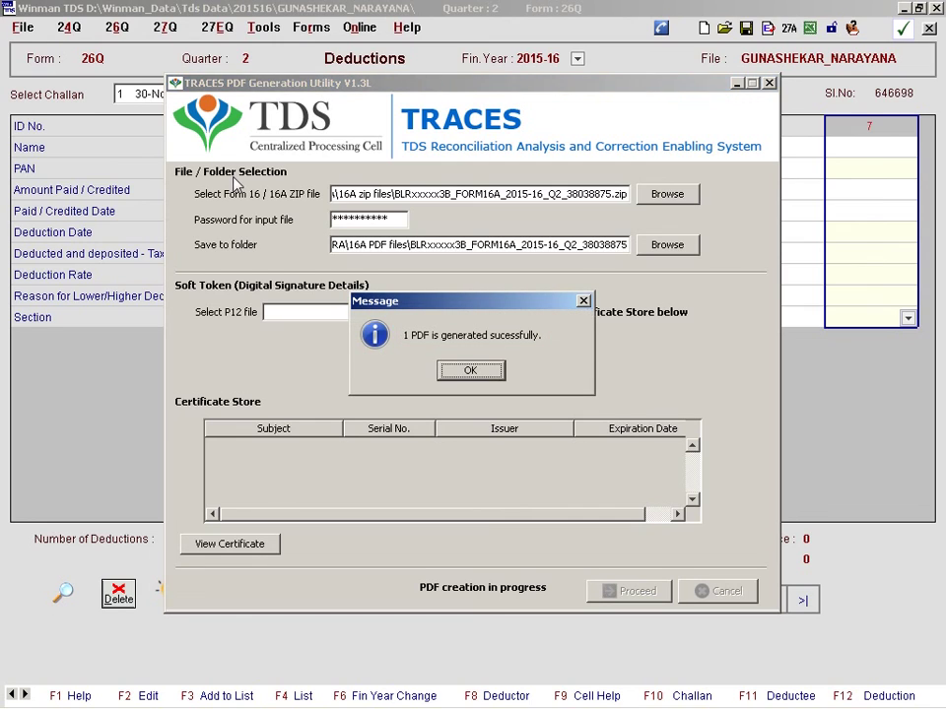
{"action": "left_click", "coordinate": [472, 371]}
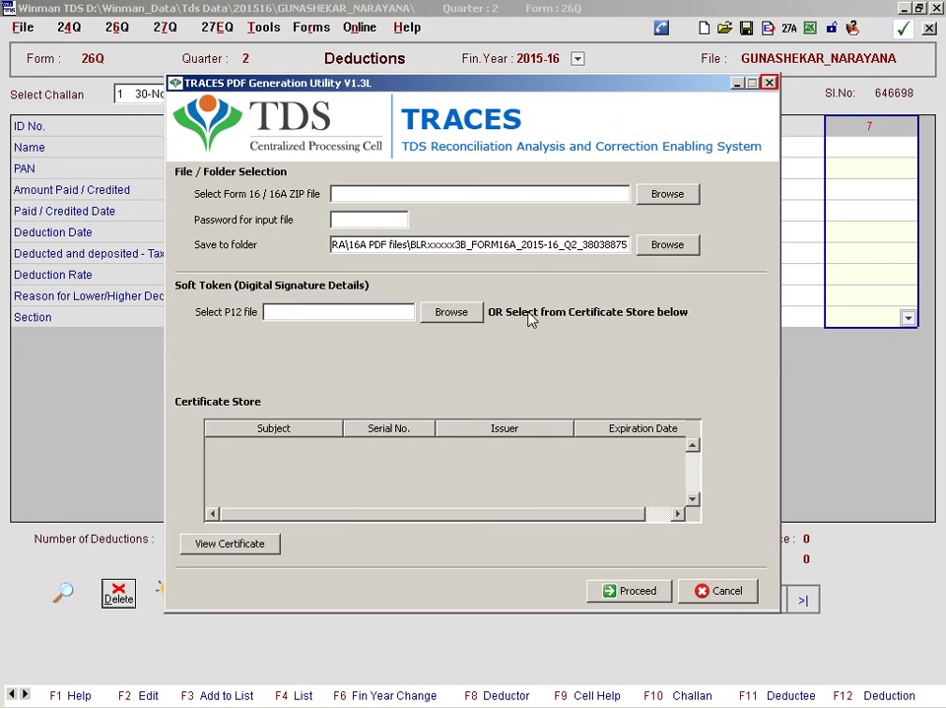
{"action": "left_click", "coordinate": [769, 83]}
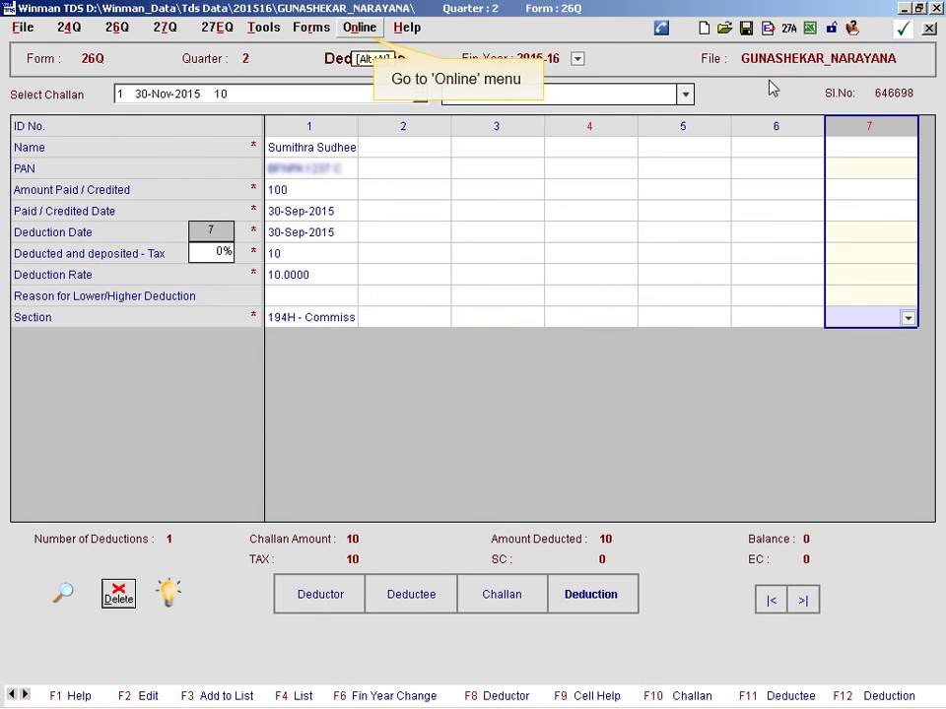
Open the generated Form 16A PDF from the request's output folder using Open Form 16A.
{"action": "left_click", "coordinate": [361, 29]}
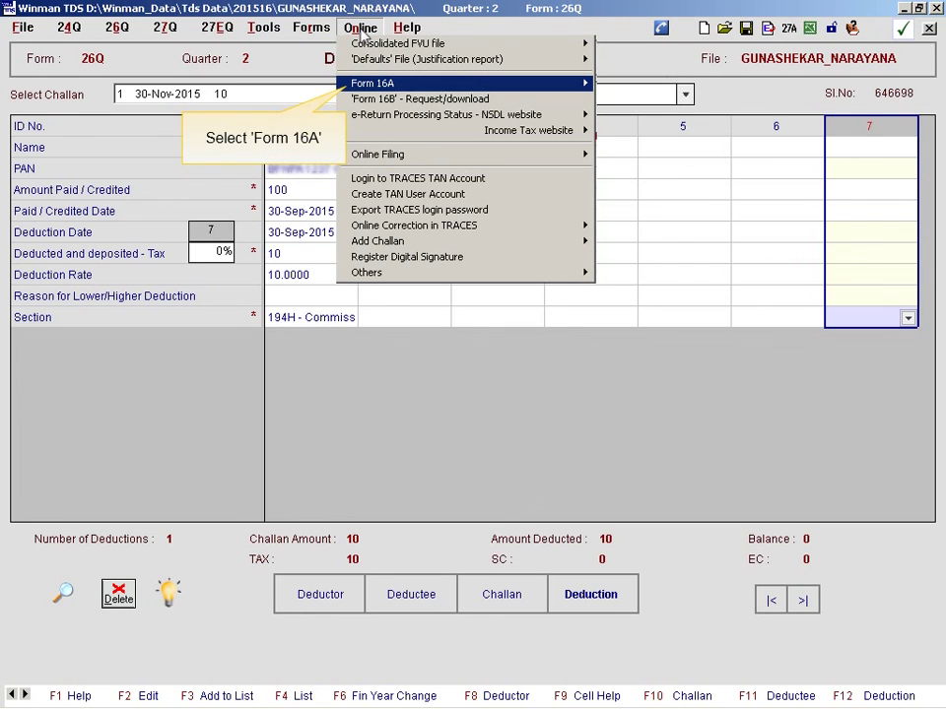
{"action": "mouse_move", "coordinate": [400, 88]}
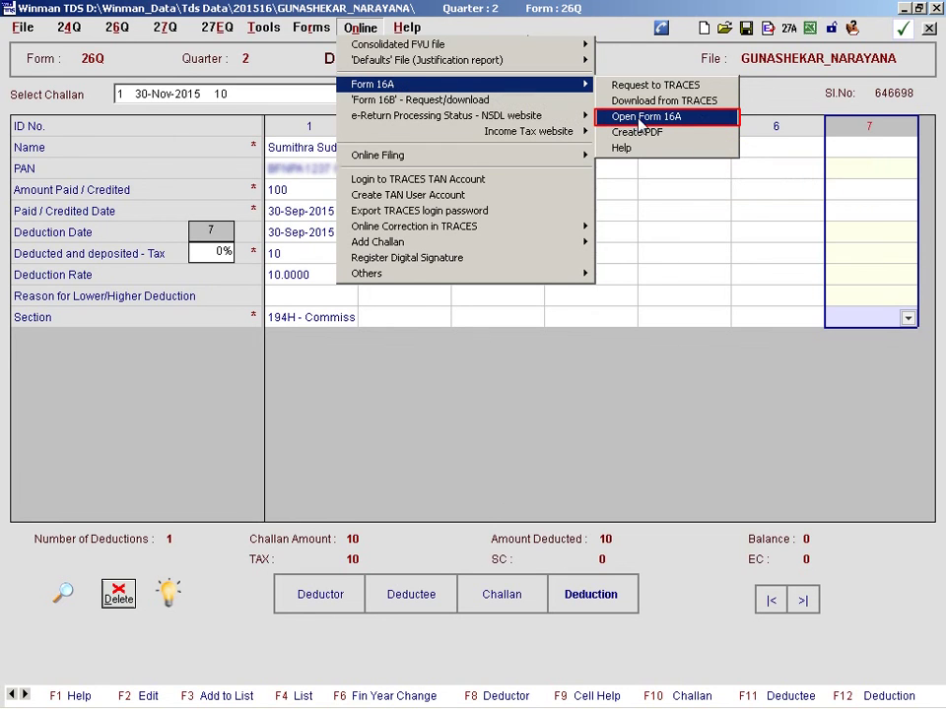
{"action": "left_click", "coordinate": [646, 116]}
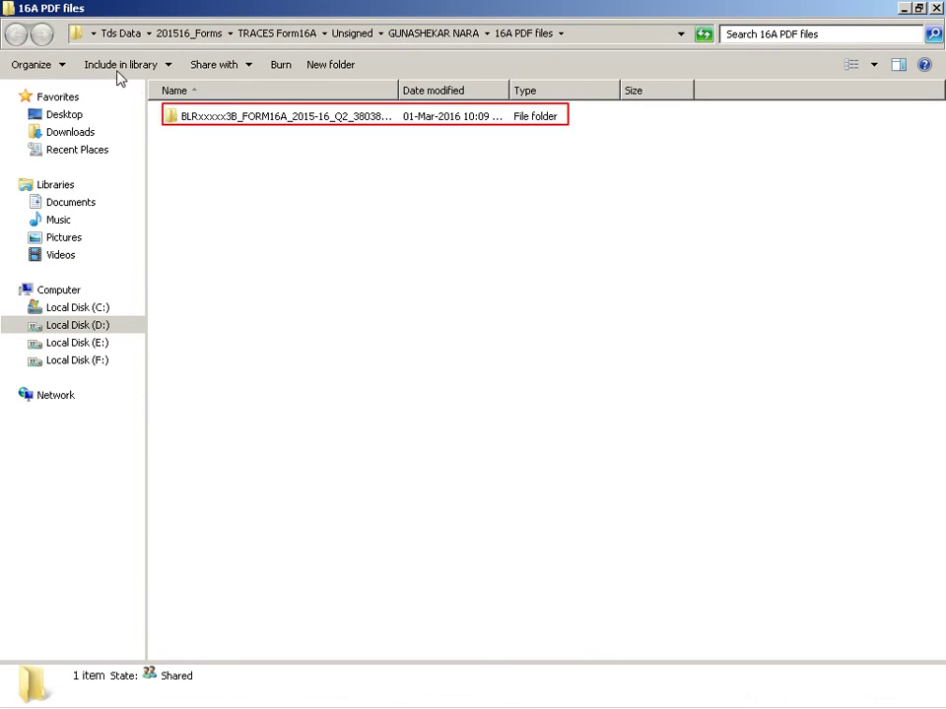
{"action": "double_click", "coordinate": [177, 122]}
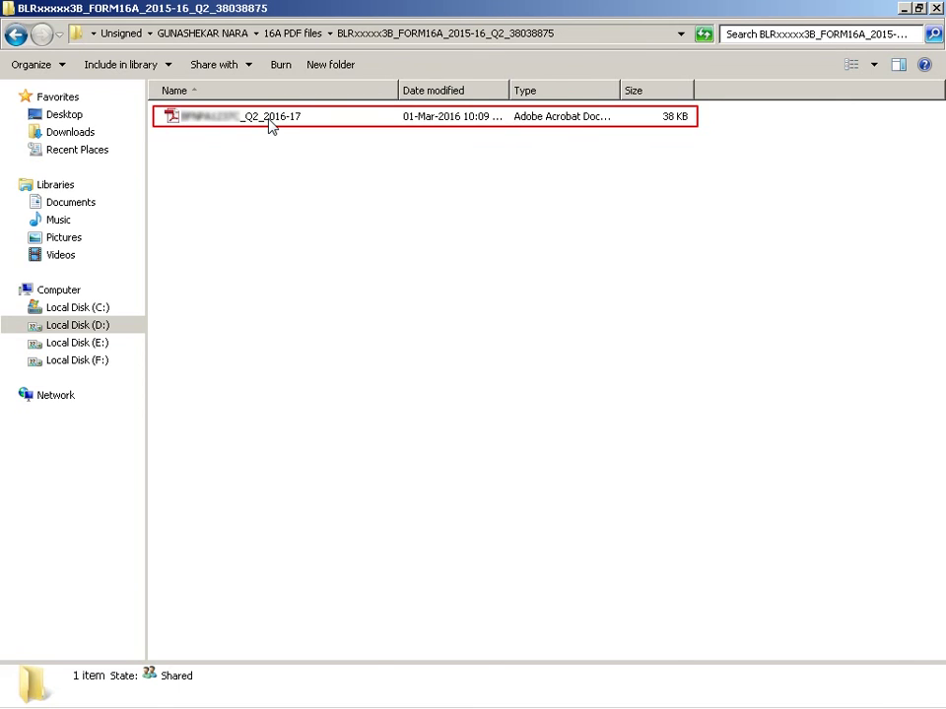
{"action": "double_click", "coordinate": [270, 126]}
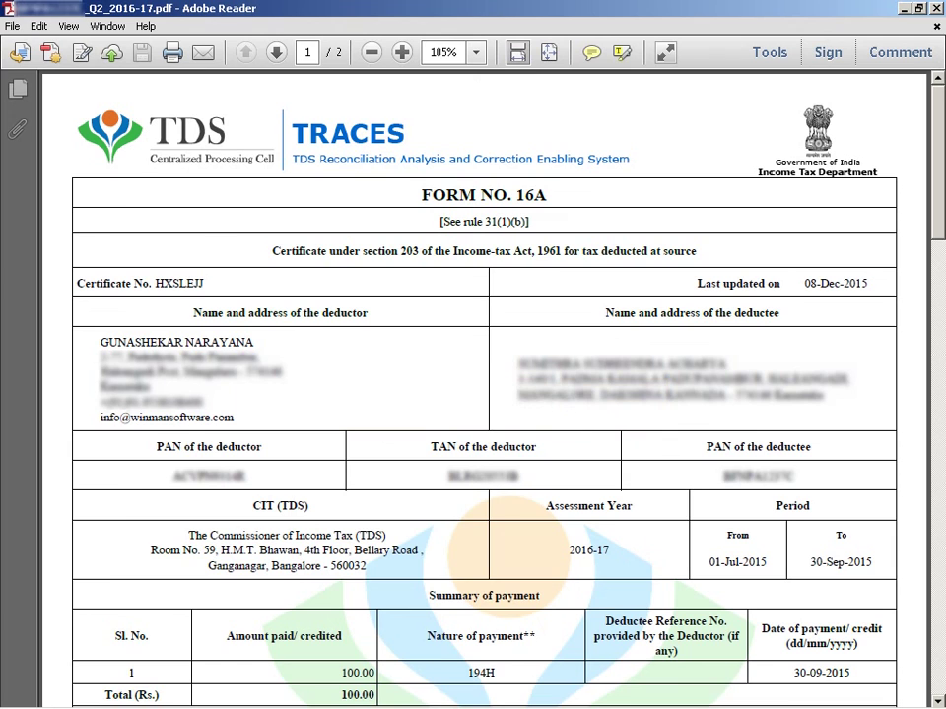
Scroll the Form 16A PDF down to page 2 with its notes and legend.
{"action": "left_click", "coordinate": [941, 254]}
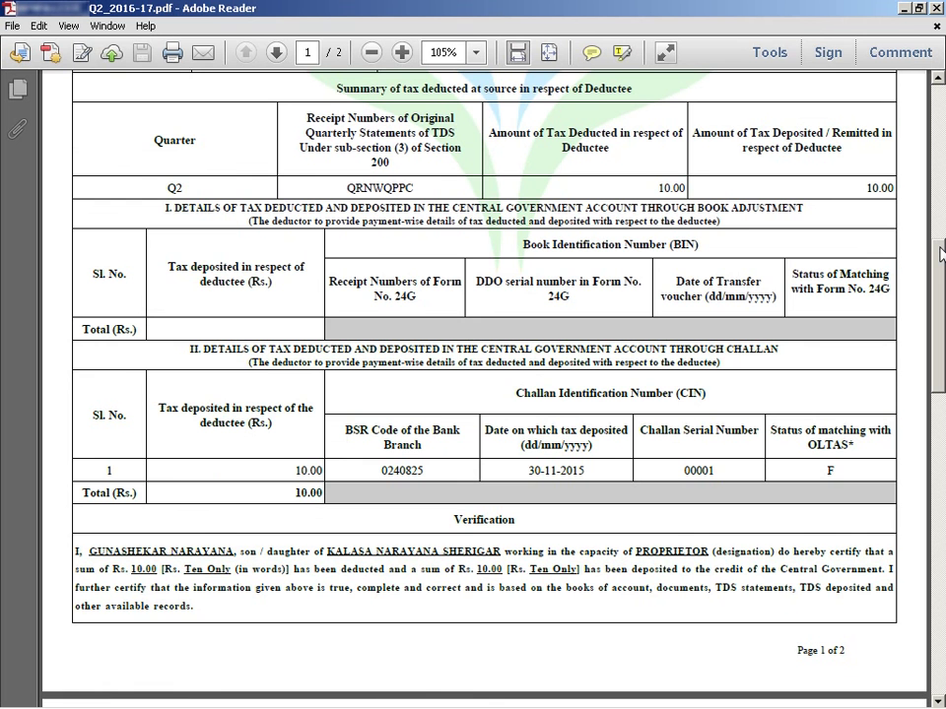
{"action": "left_click_drag", "start_coordinate": [941, 254], "coordinate": [941, 429]}
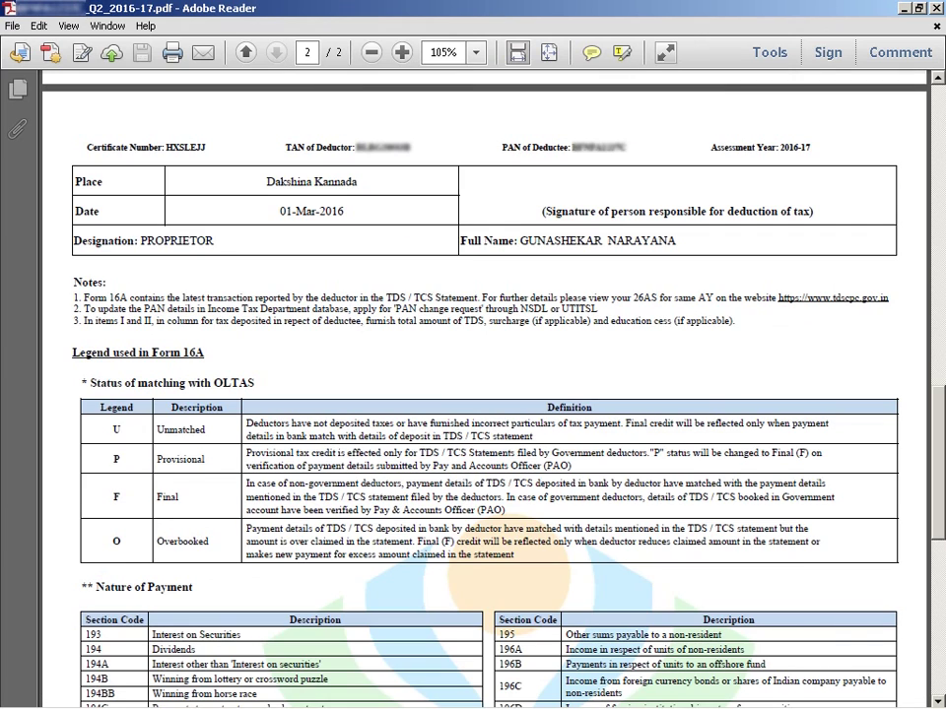